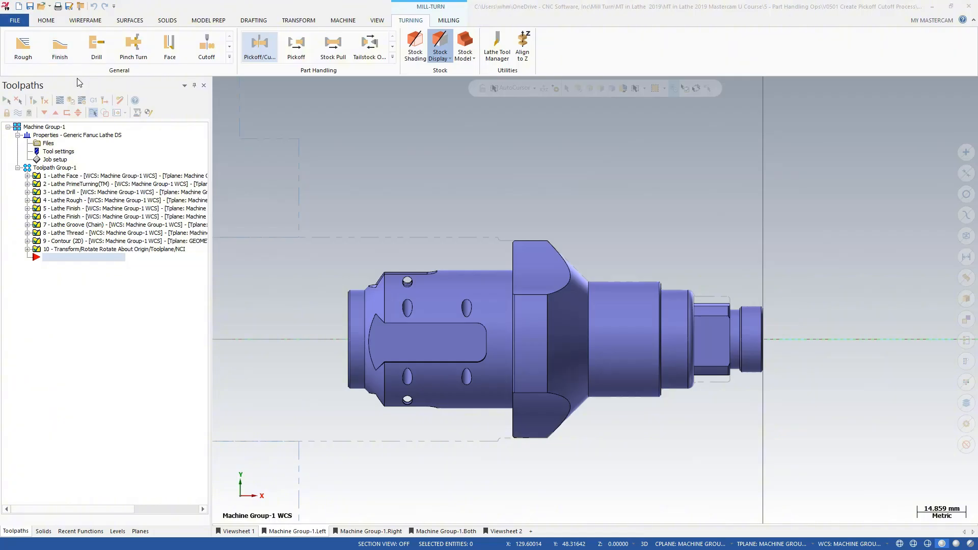
Step: Review the machine group's job setup, checking the stock type for part handling and the right spindle's pickoff and cutoff settings
left_click(57, 160)
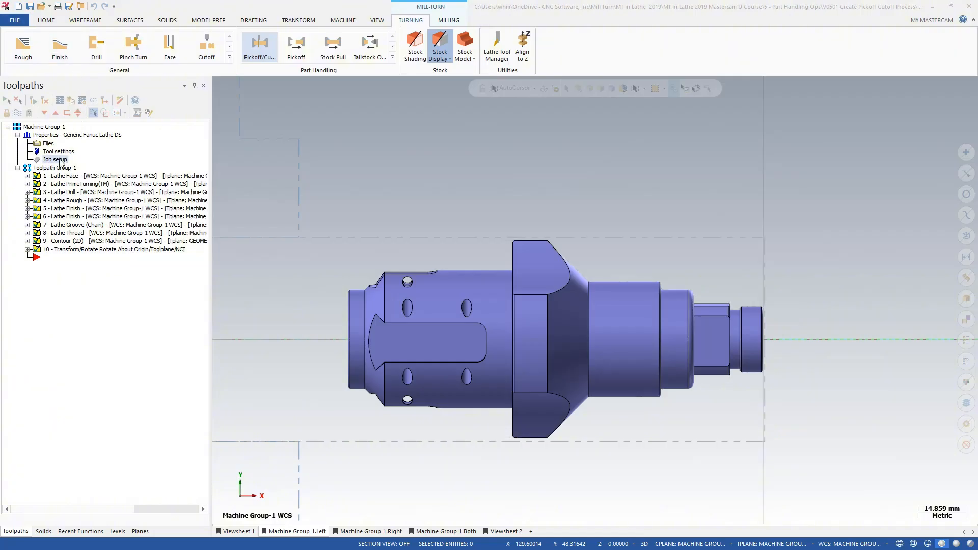
double_click(57, 160)
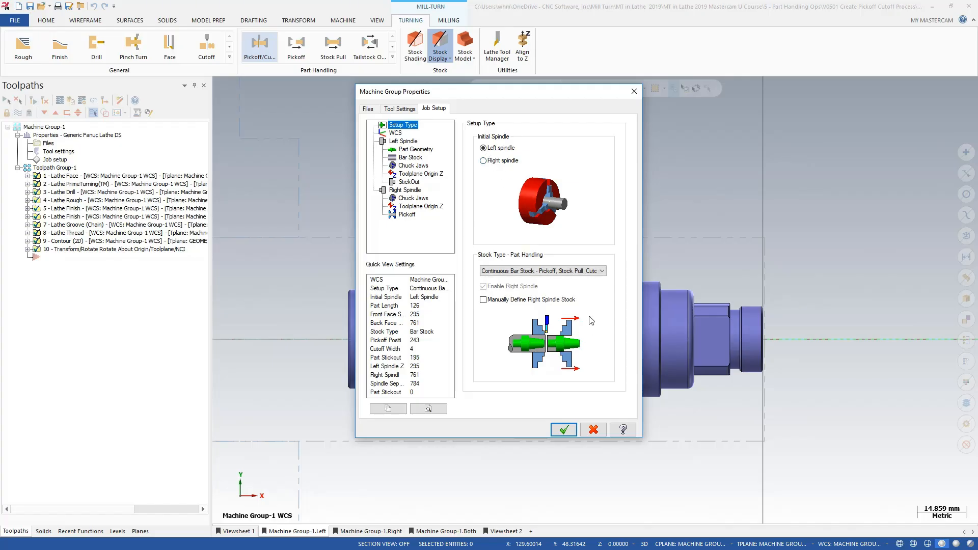
left_click(602, 272)
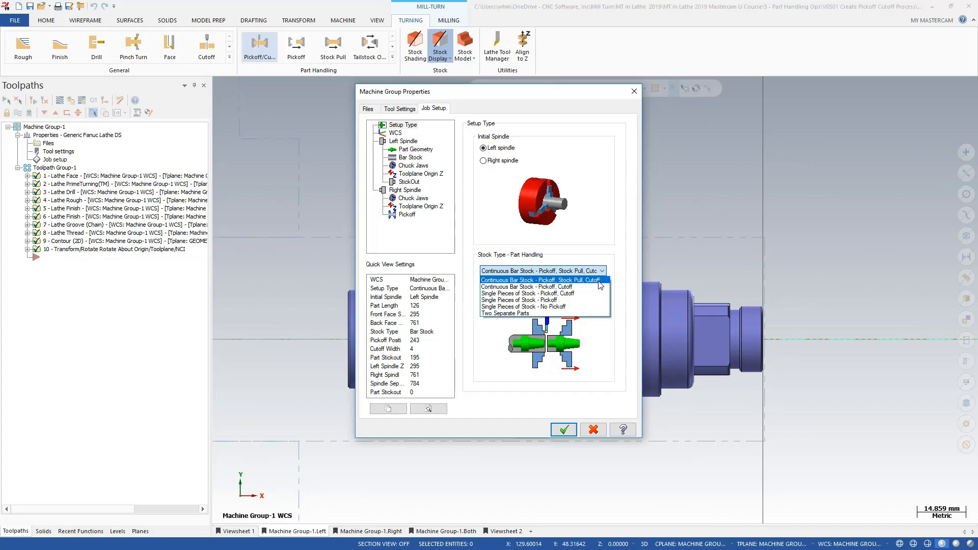
left_click(572, 227)
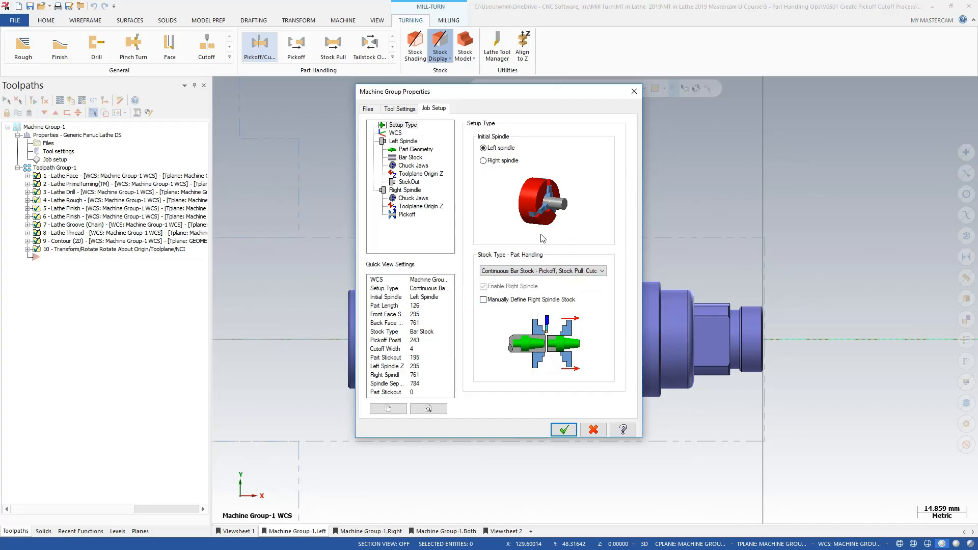
left_click(406, 215)
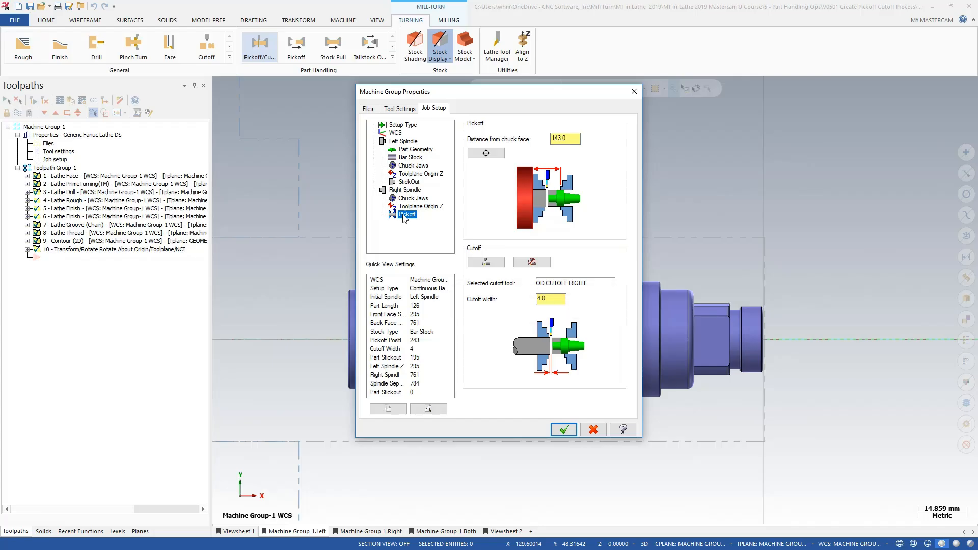
left_click(562, 428)
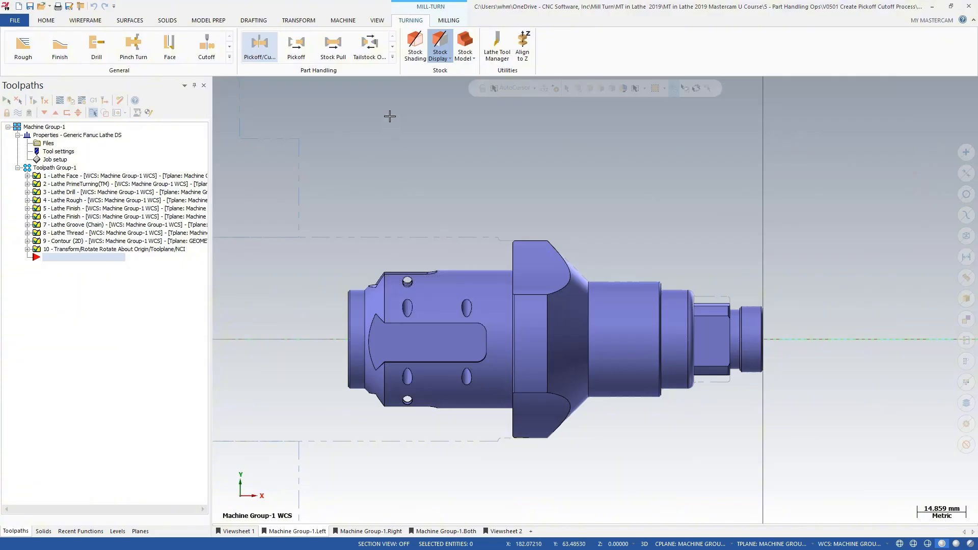
Step: Look through the full set of automated and manual part handling operations available for turning
left_click(391, 58)
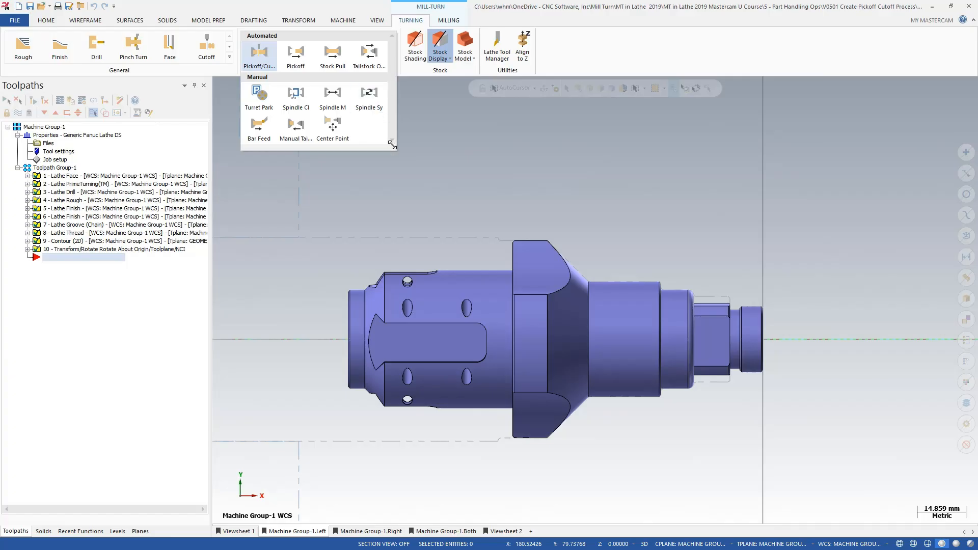
left_click_drag(393, 145, 514, 198)
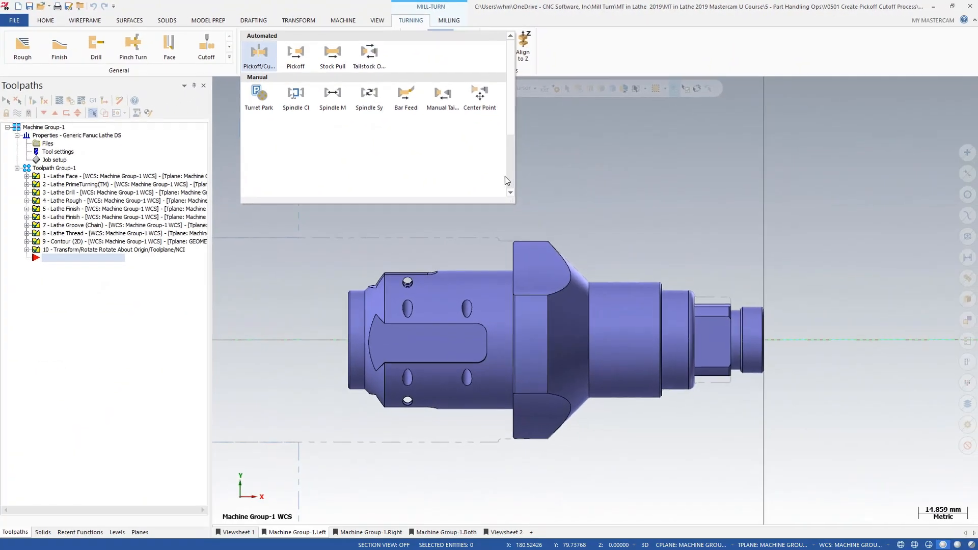
left_click(547, 215)
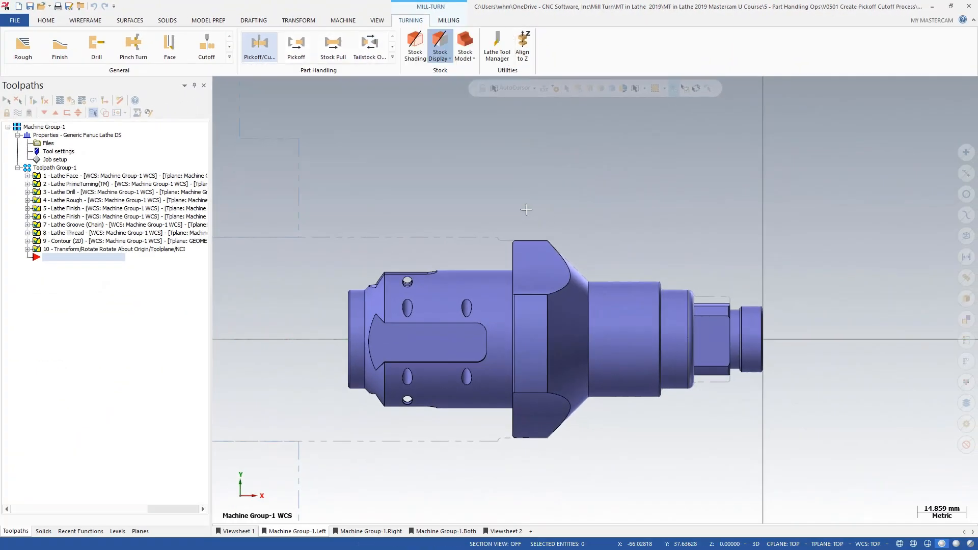
Step: Start a Pickoff/Cutoff process and use Upper Park Left as the destination for parking the upper turret
left_click(261, 47)
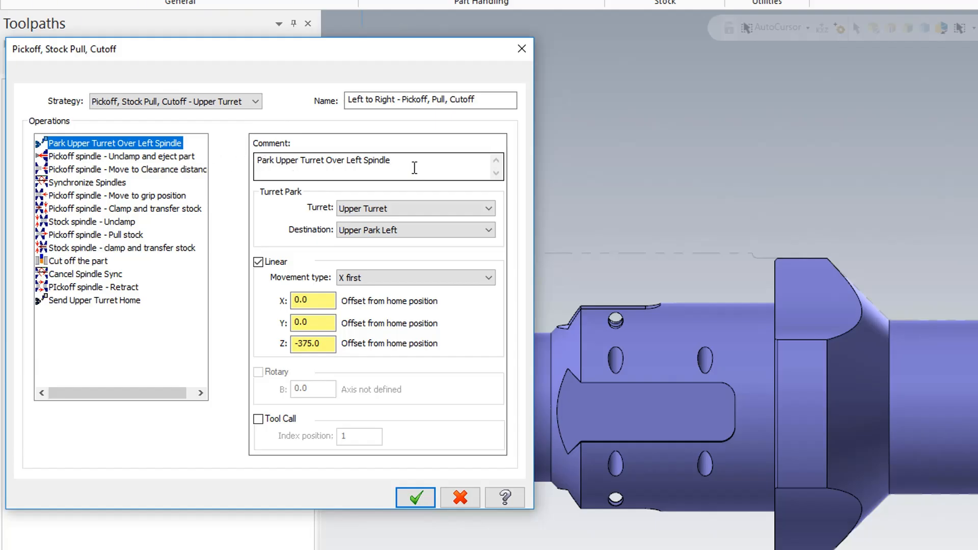
left_click(489, 232)
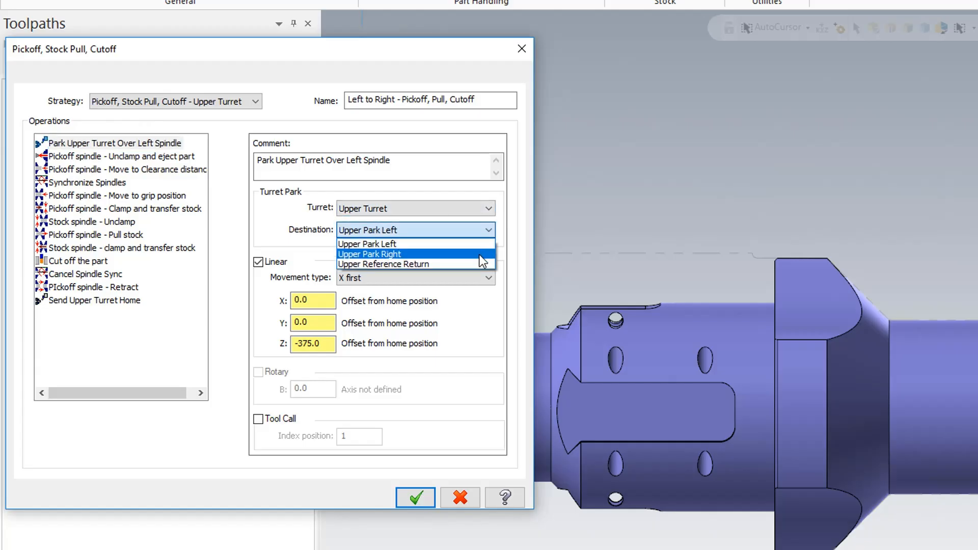
left_click(474, 244)
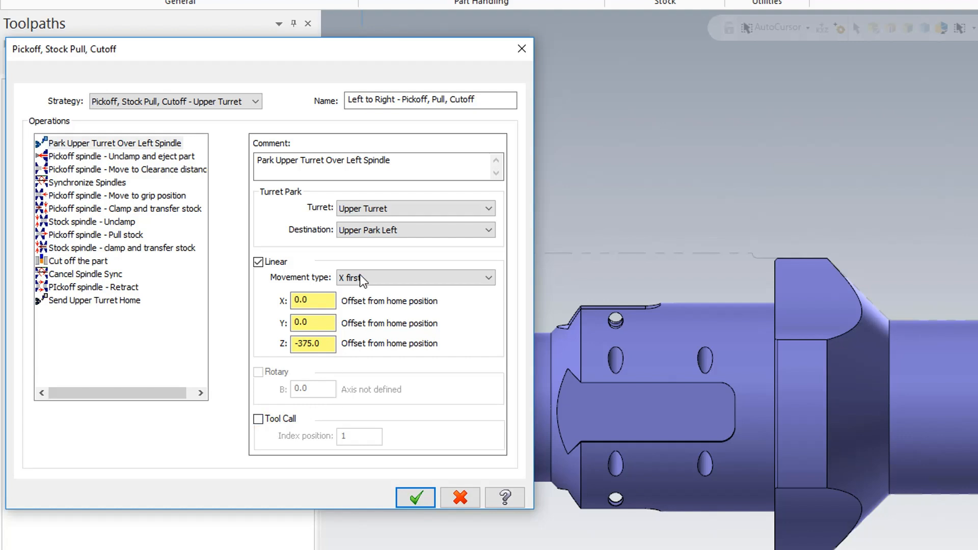
Step: Examine the process operations from the pickoff spindle unclamp through the stock spindle unclamp, including dwell, approach clearance, spindle synchronization and feed rate
left_click(147, 157)
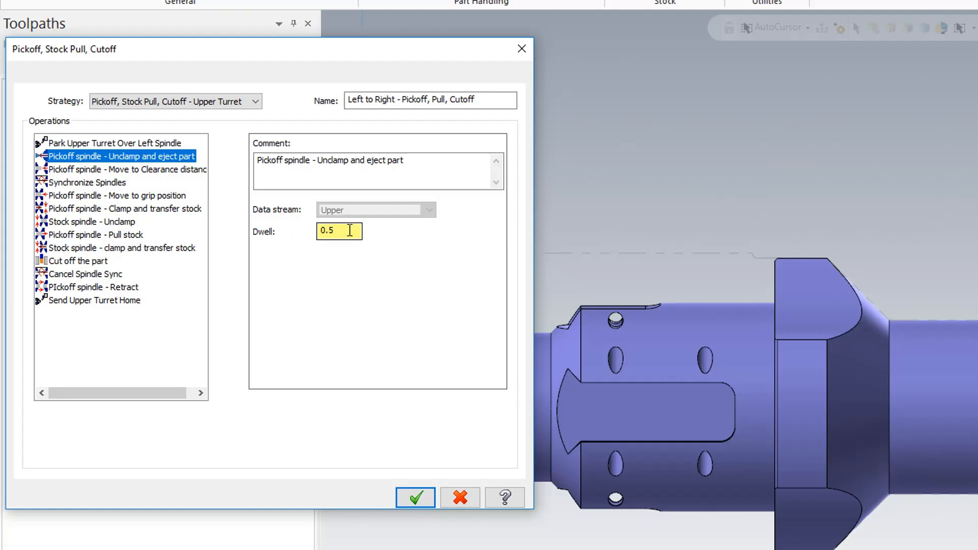
left_click(139, 170)
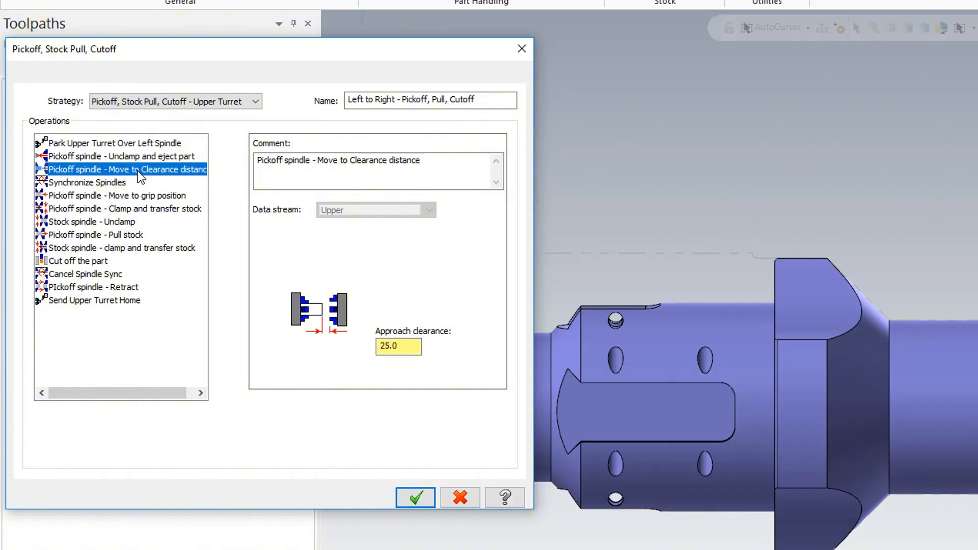
double_click(414, 345)
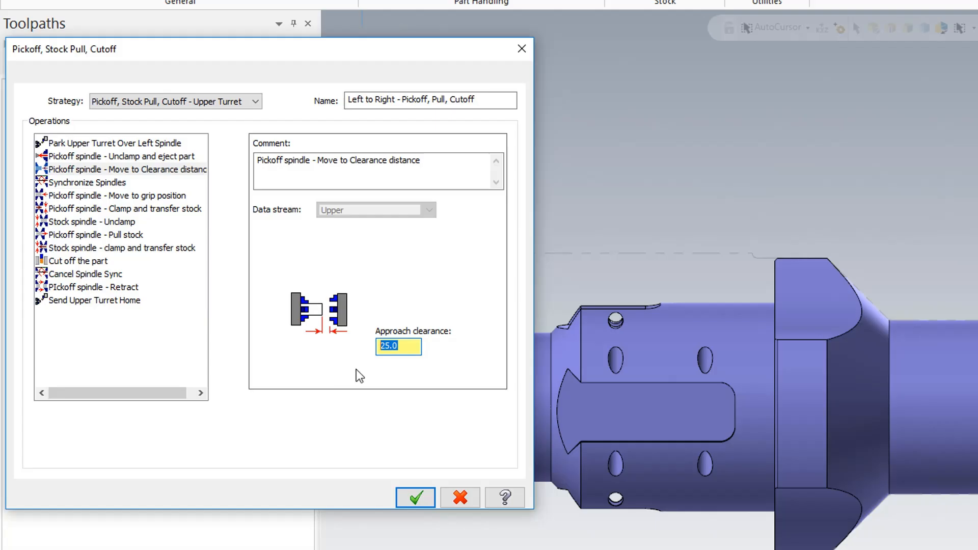
left_click(407, 345)
left_click(110, 183)
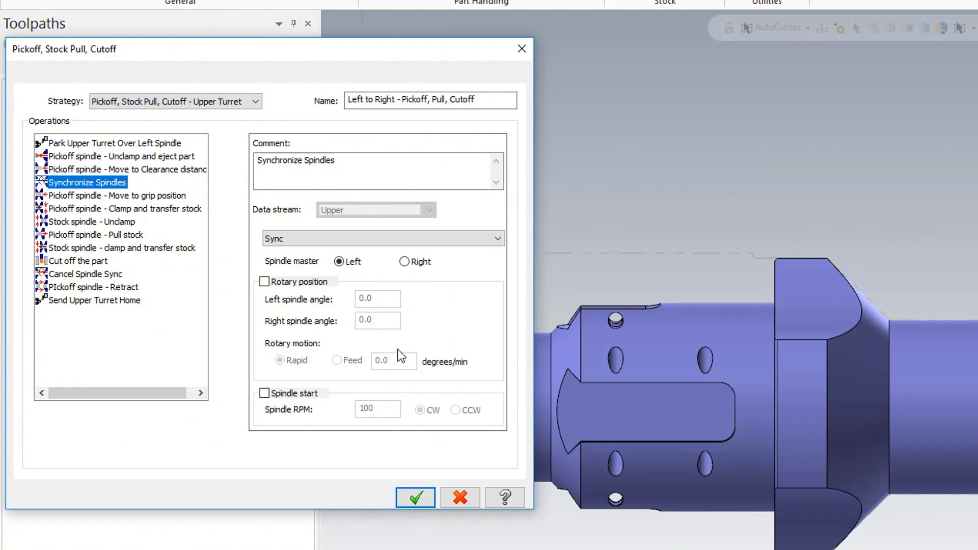
left_click(128, 196)
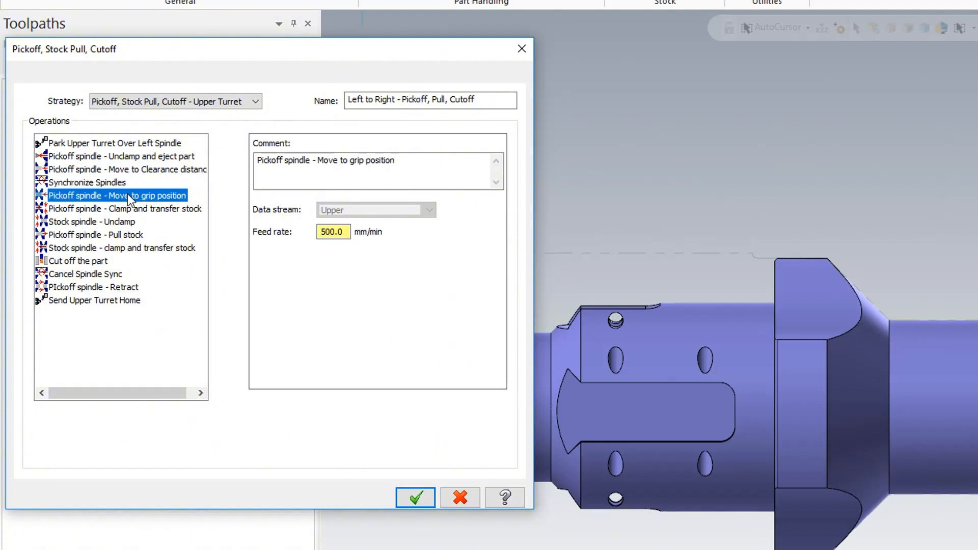
left_click(333, 233)
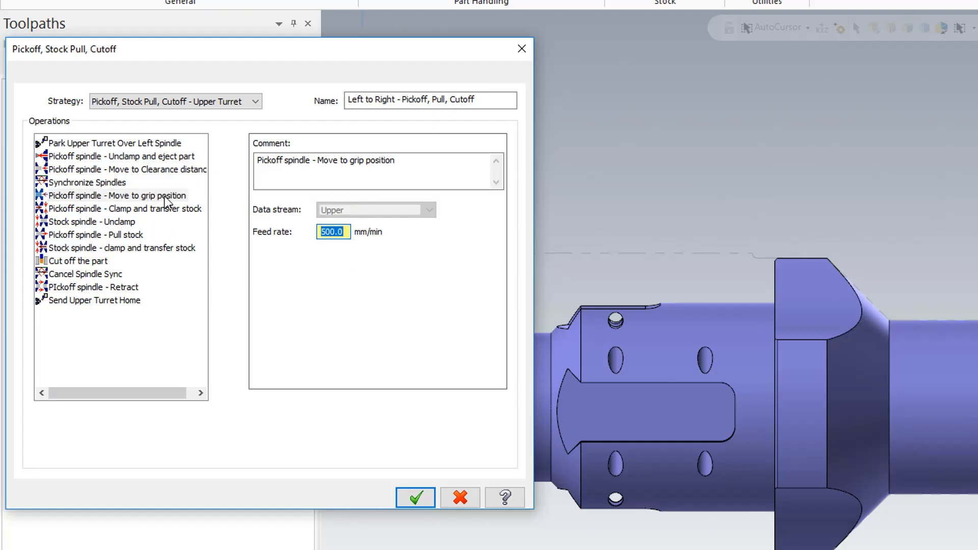
left_click(159, 212)
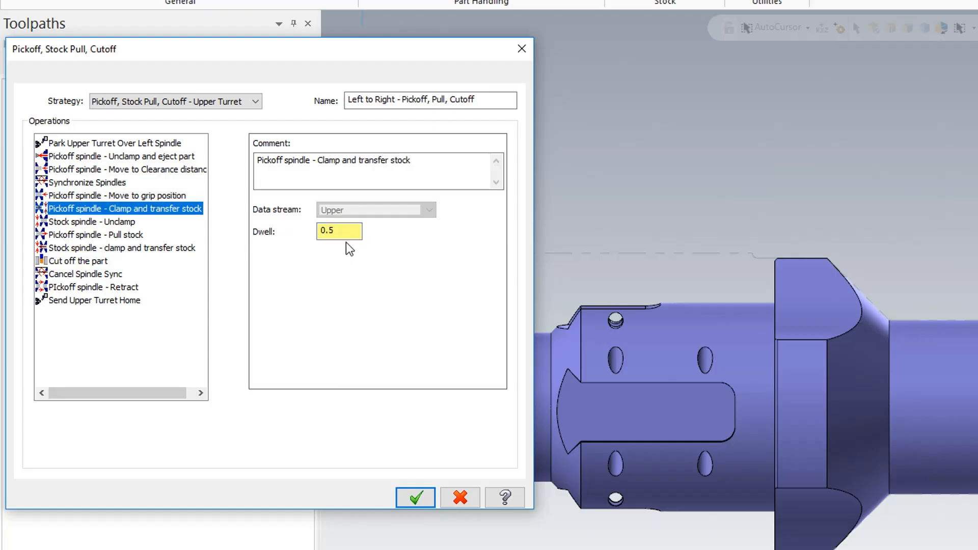
left_click(123, 223)
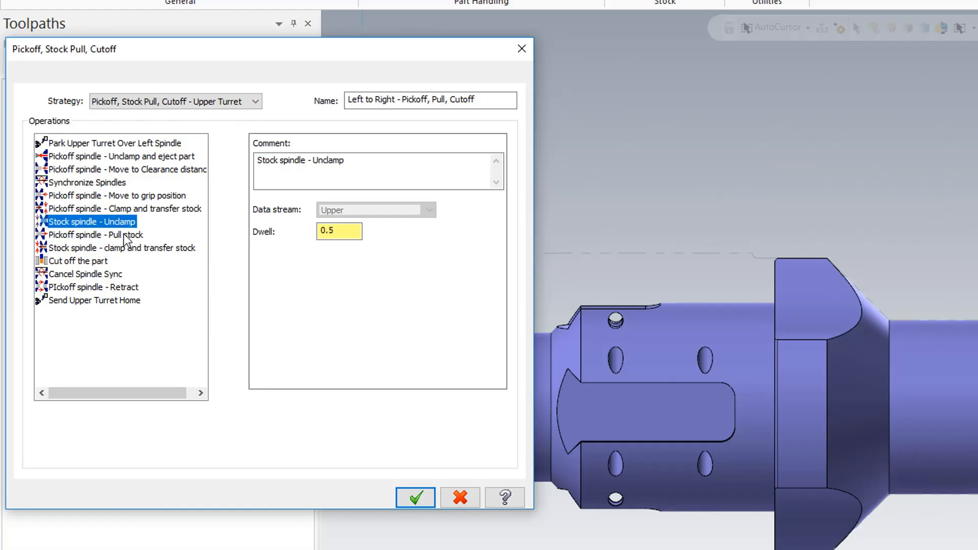
Step: Recompute the pickoff spindle's stock pull distance from the part length
left_click(125, 235)
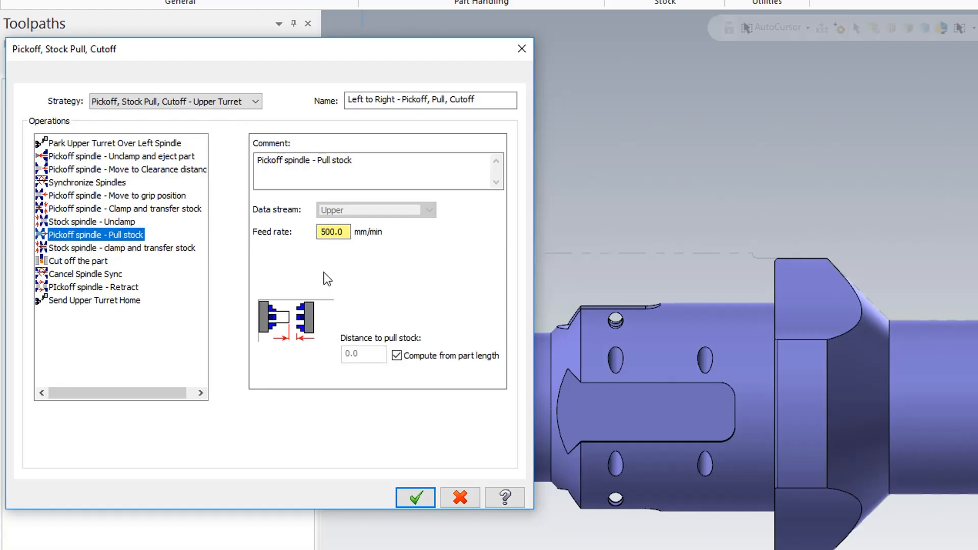
left_click(397, 356)
left_click(396, 356)
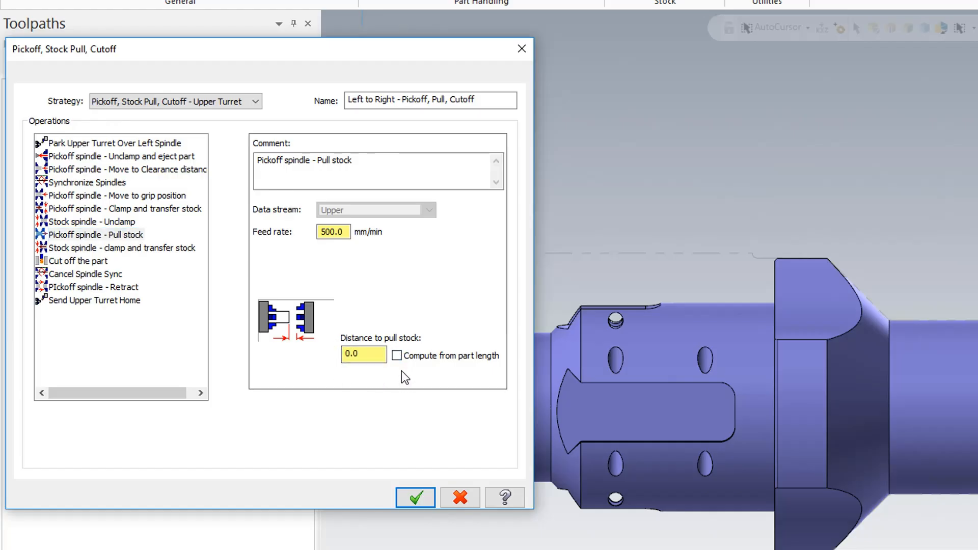
left_click(397, 356)
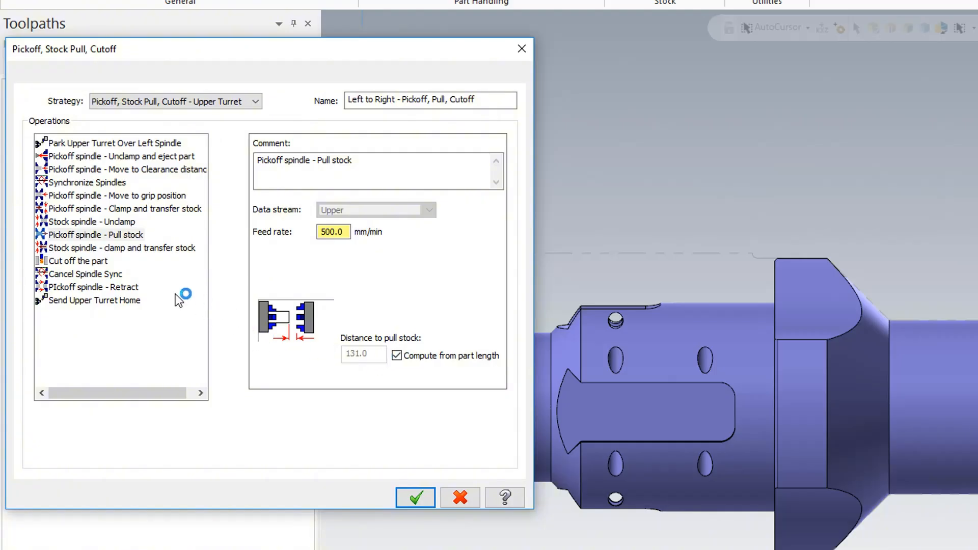
Step: Examine the settings for stock spindle clamping, part cutoff, spindle sync cancellation and pickoff spindle retraction
left_click(134, 245)
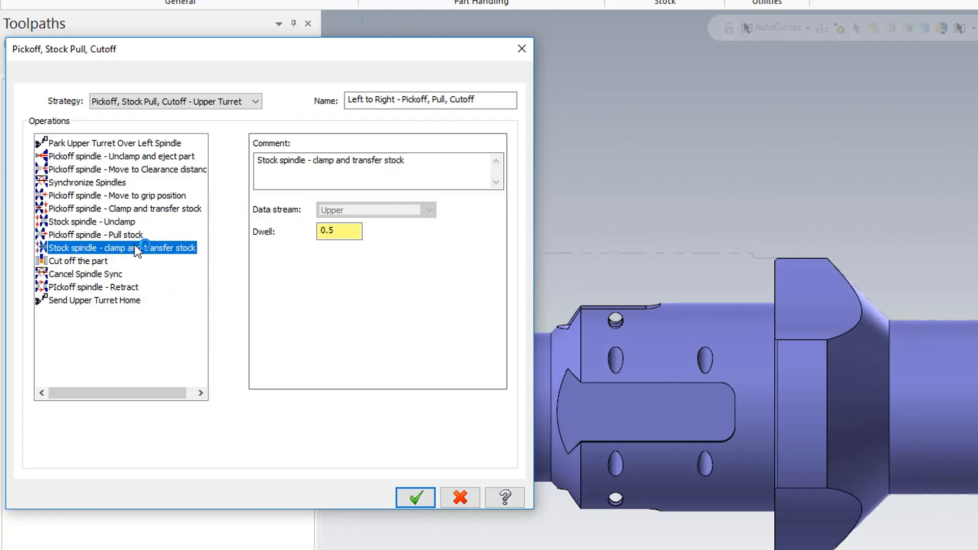
left_click(86, 261)
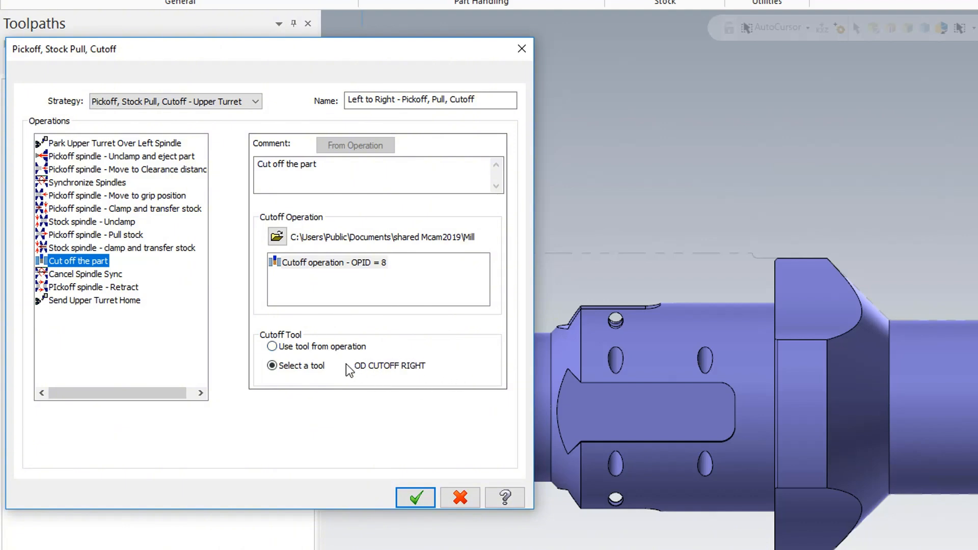
left_click(103, 274)
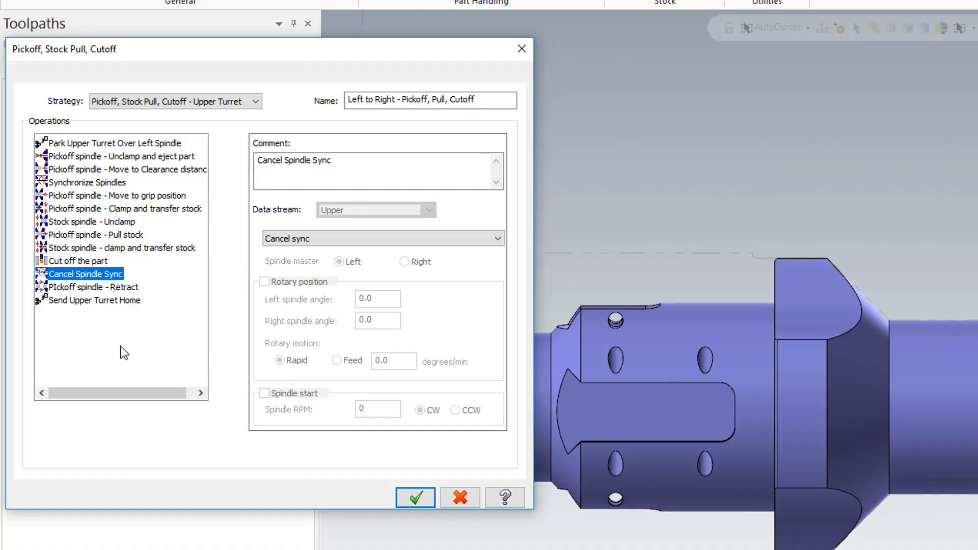
left_click(100, 288)
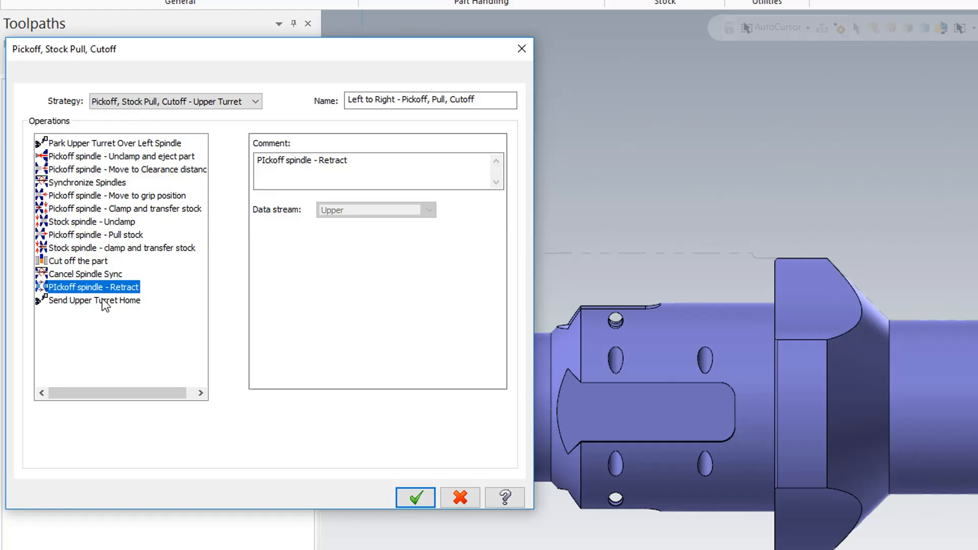
Step: Keep Upper Reference Return as the destination for sending the upper turret home, and accept the pickoff, stock pull, cutoff process
left_click(103, 302)
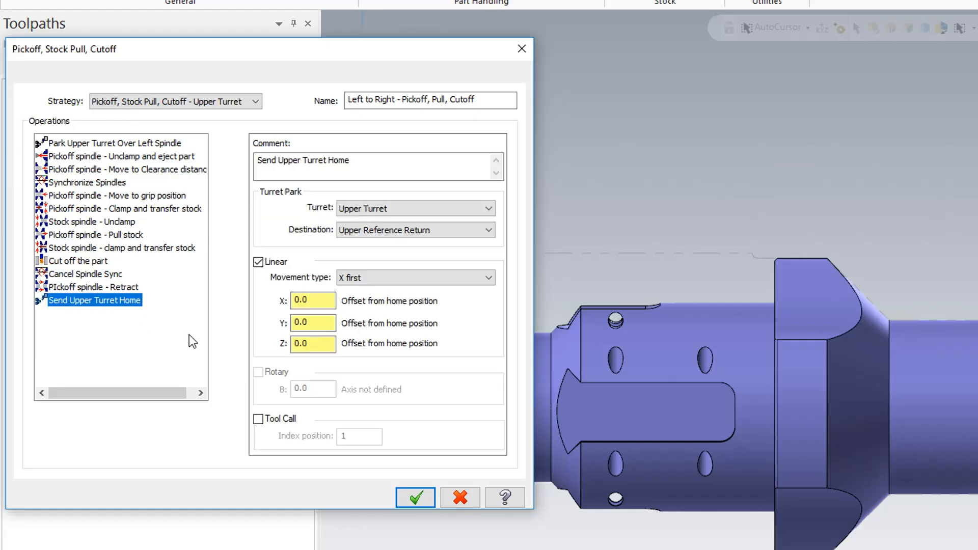
left_click(485, 230)
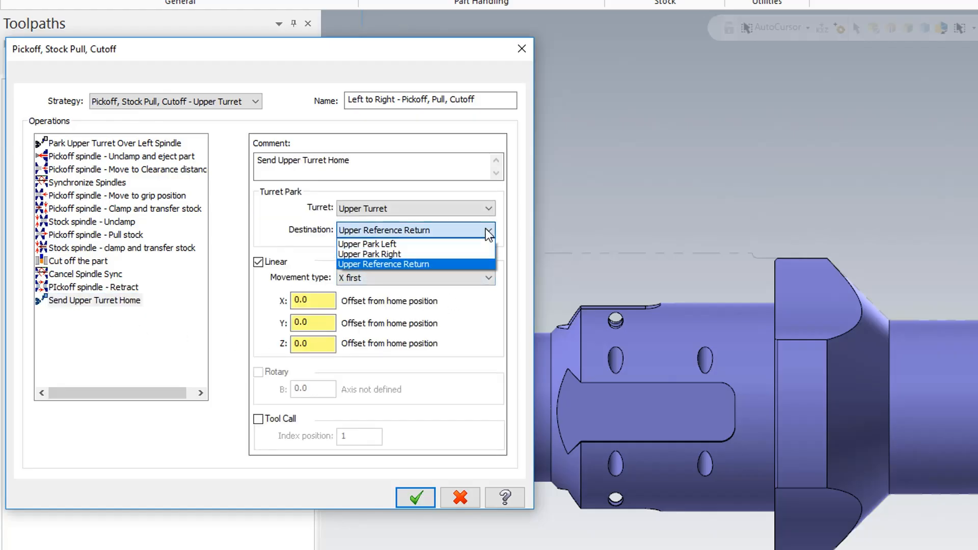
left_click(485, 229)
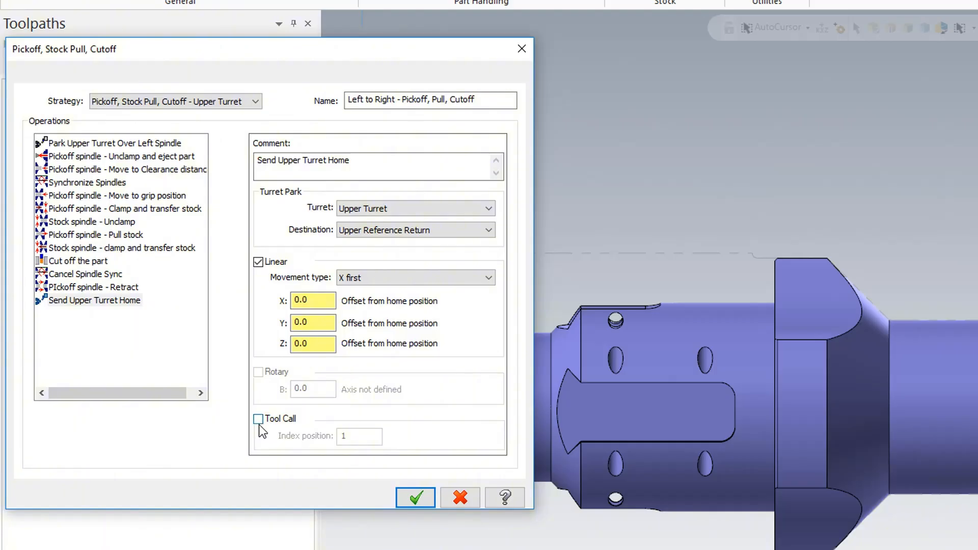
left_click(413, 496)
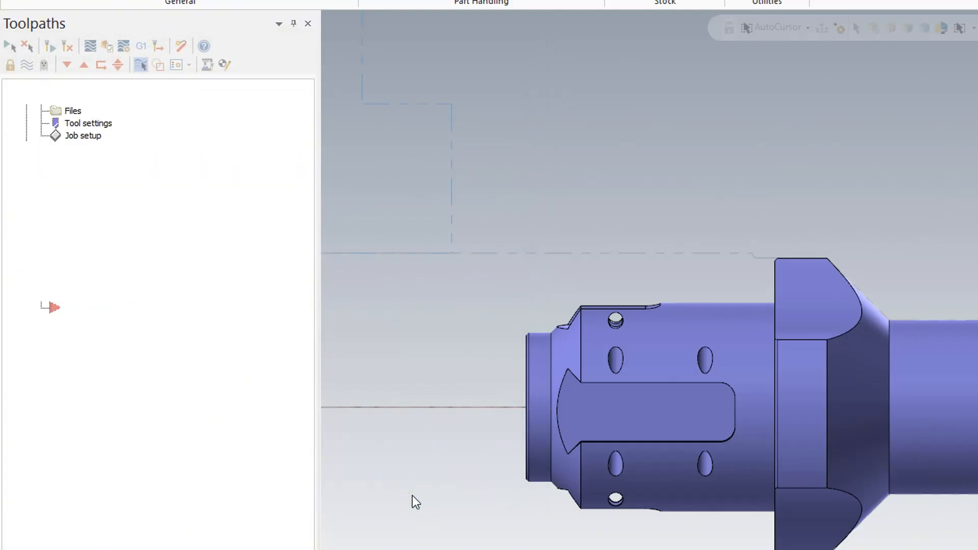